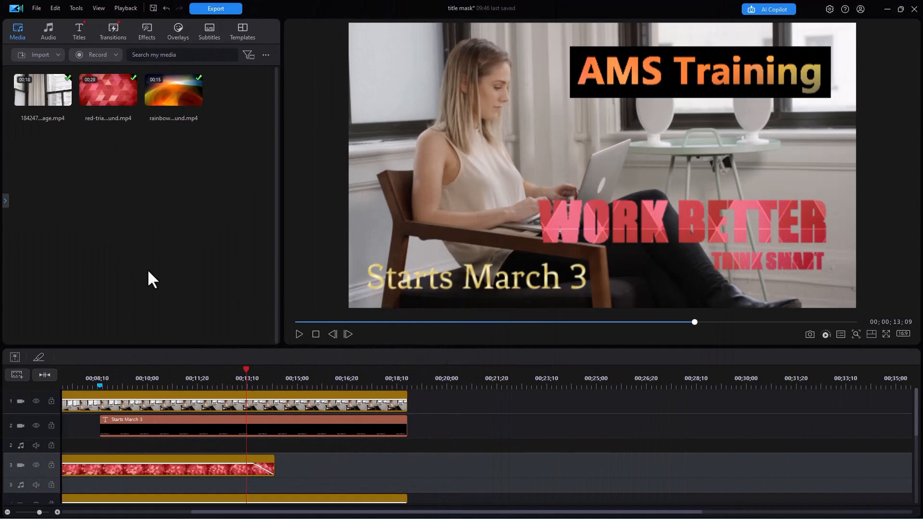
Drag a second copy of the office footage onto track 1 after the existing clips
drag(42, 92, 457, 406)
Move the playhead to the second office clip's start near 00:20 and preview it
click(466, 379)
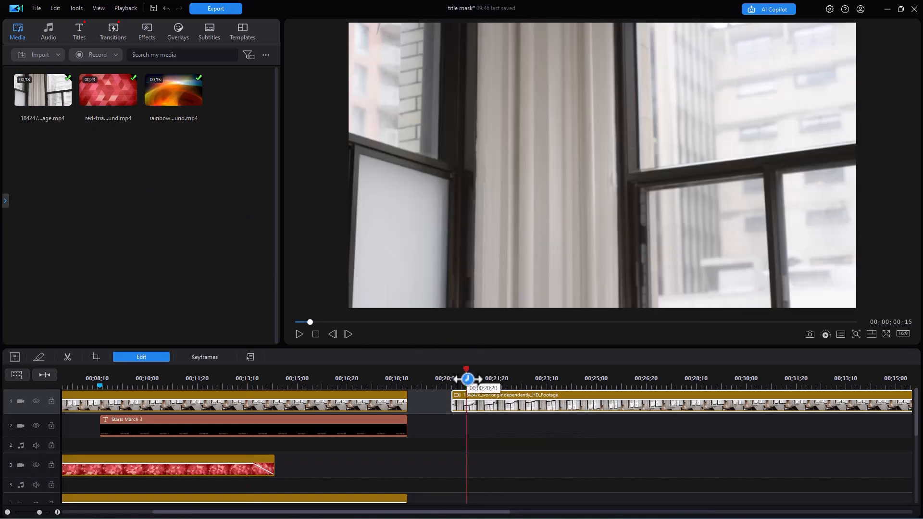
click(298, 333)
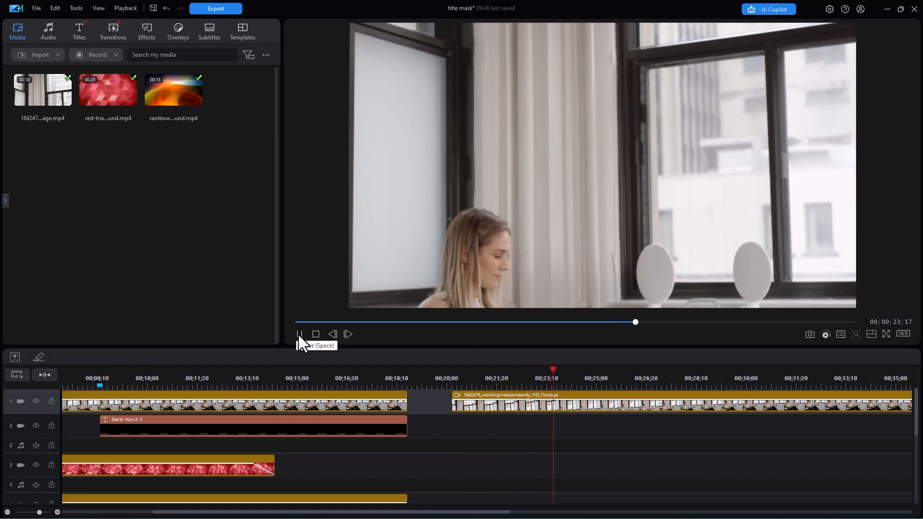
click(298, 334)
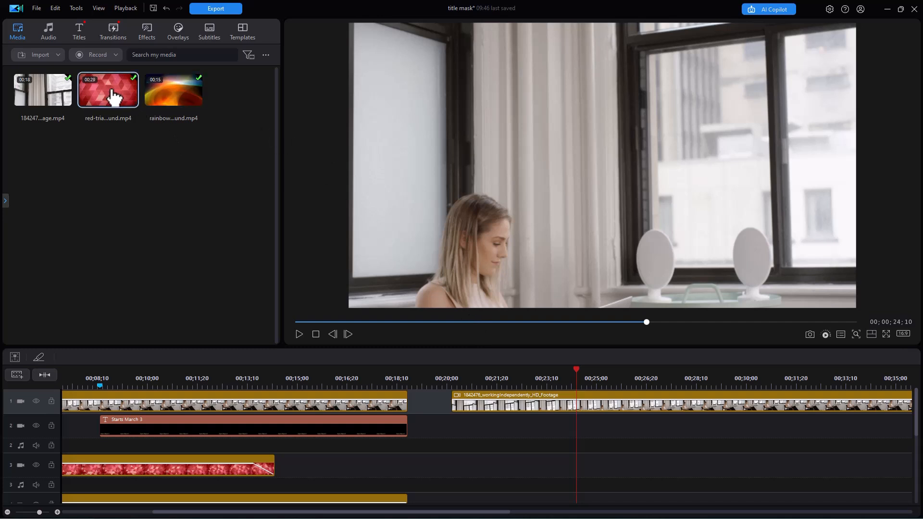
Place the red-triangles background on track 2 beneath the second office clip, preview it, and select it
drag(112, 97, 456, 432)
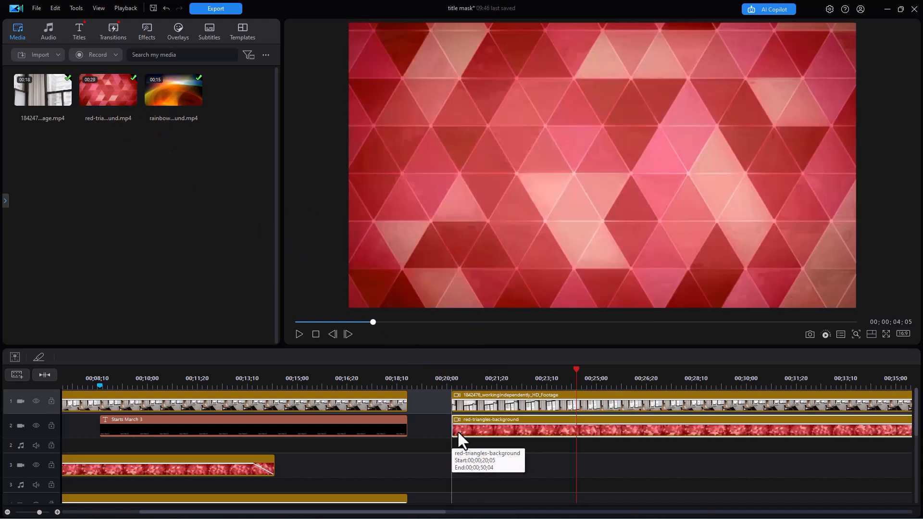
click(297, 334)
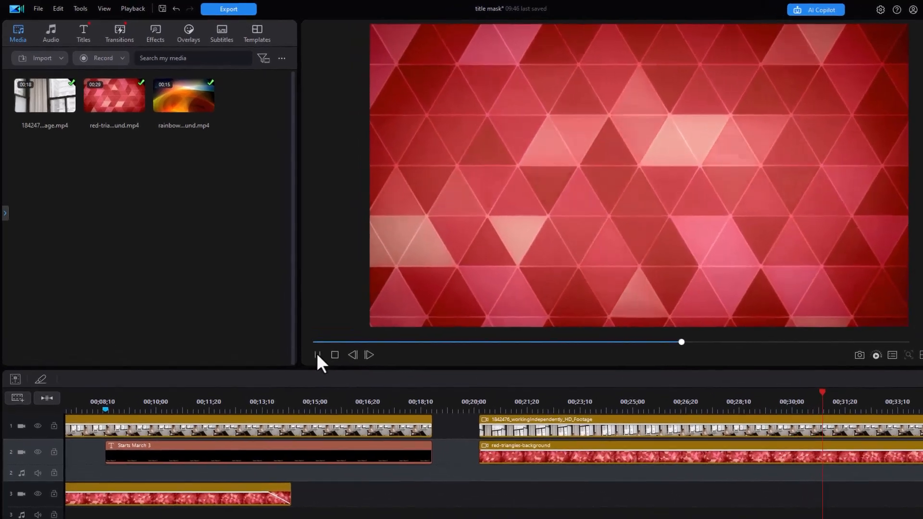
click(317, 354)
click(544, 460)
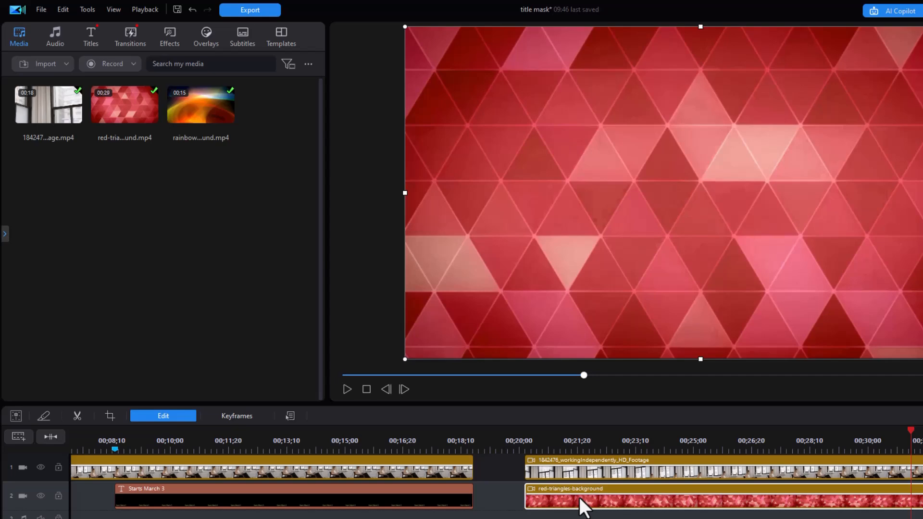
Open Advanced Mask Editing for red-triangles-background.mp4 from the Edit panel's Mask tab
click(166, 414)
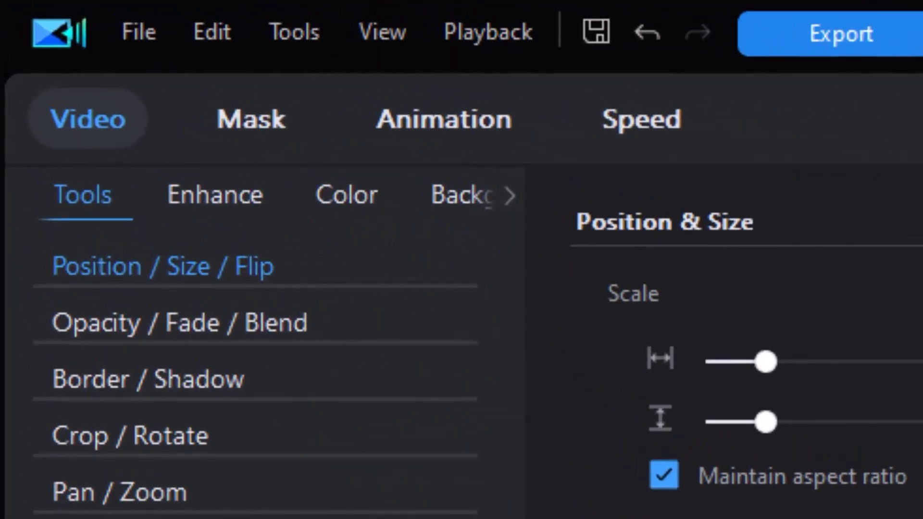
click(252, 125)
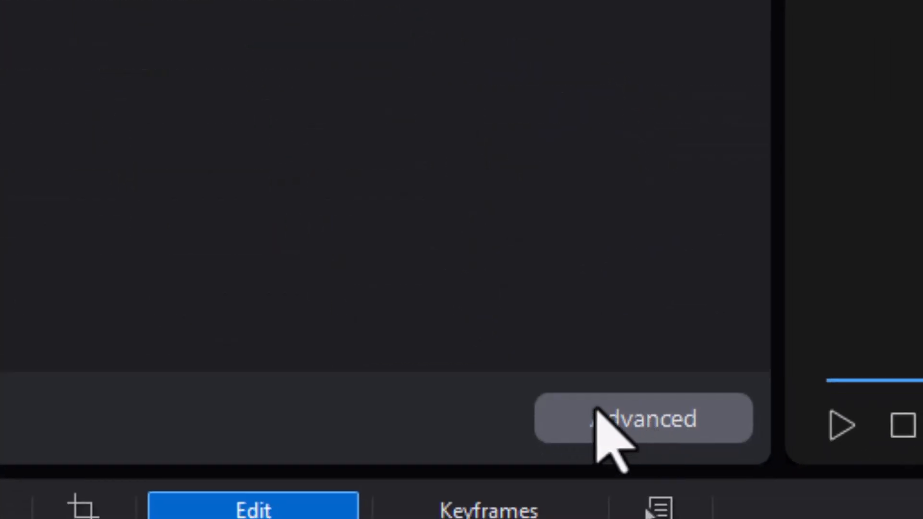
click(636, 415)
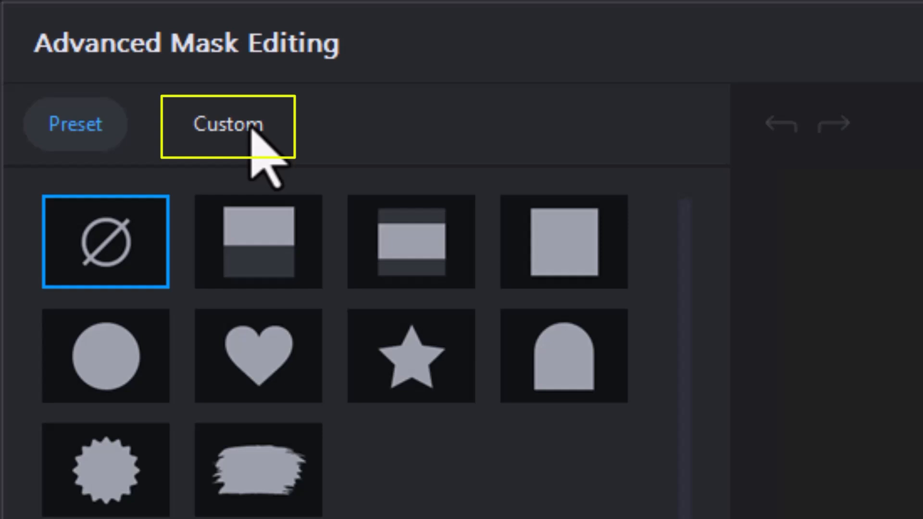
Create a custom text mask reading 'Example', shrunk to about two-thirds and shifted left
click(250, 126)
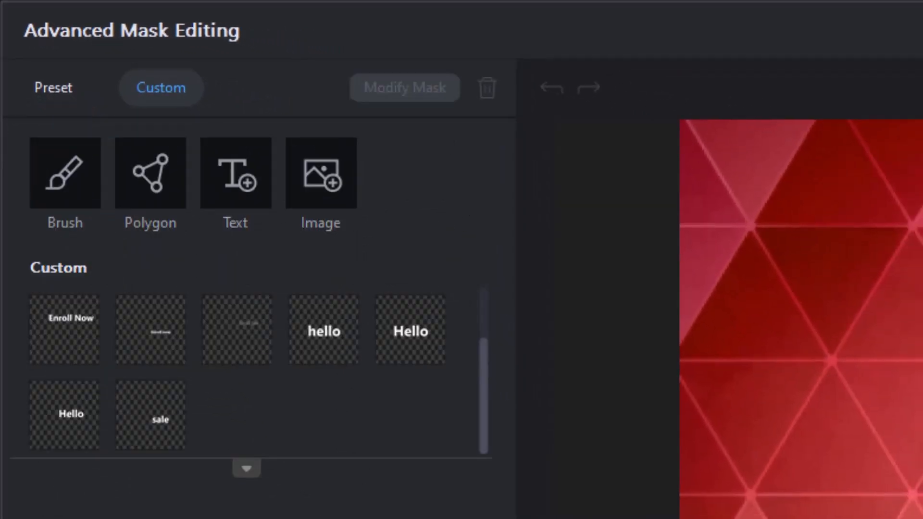
click(244, 186)
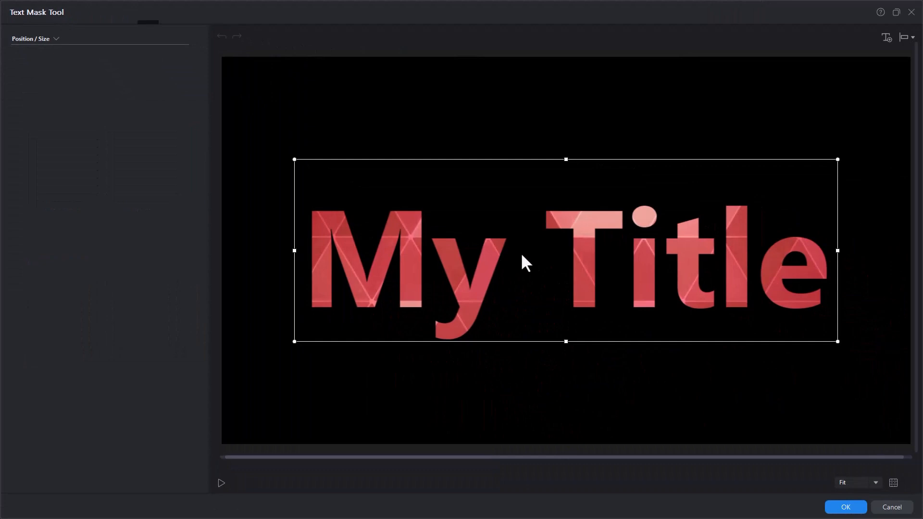
click(333, 263)
drag(308, 255, 823, 262)
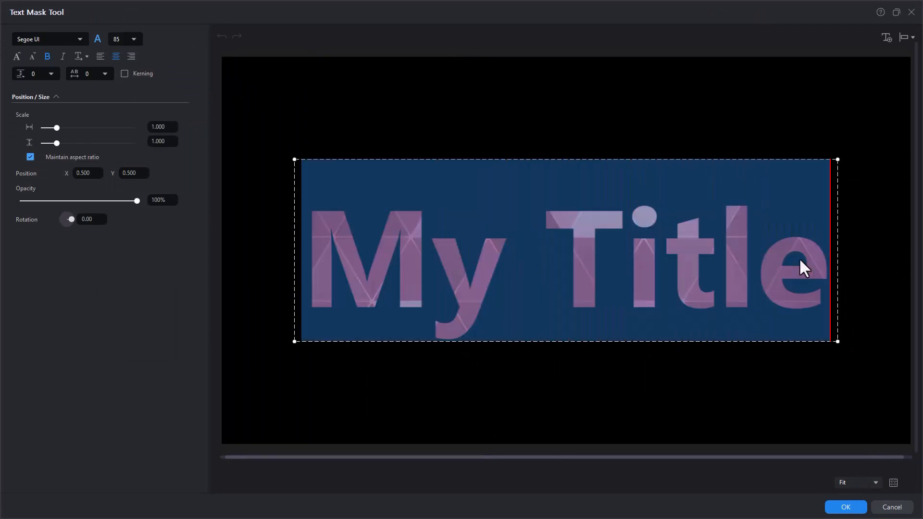
text(Example)
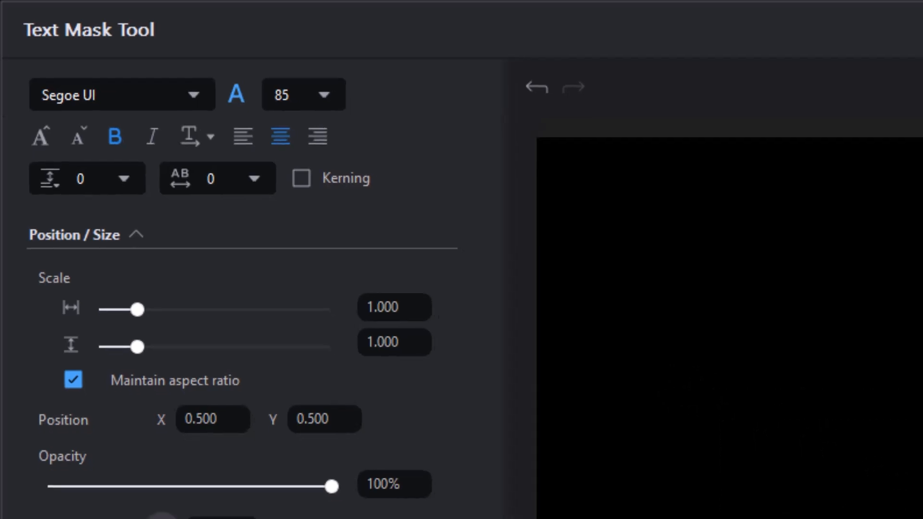
drag(669, 385, 922, 518)
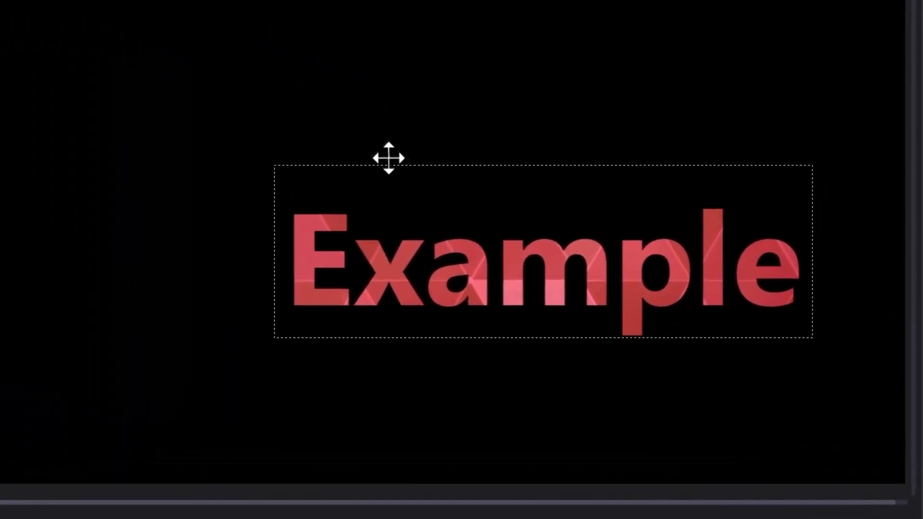
drag(369, 127, 296, 31)
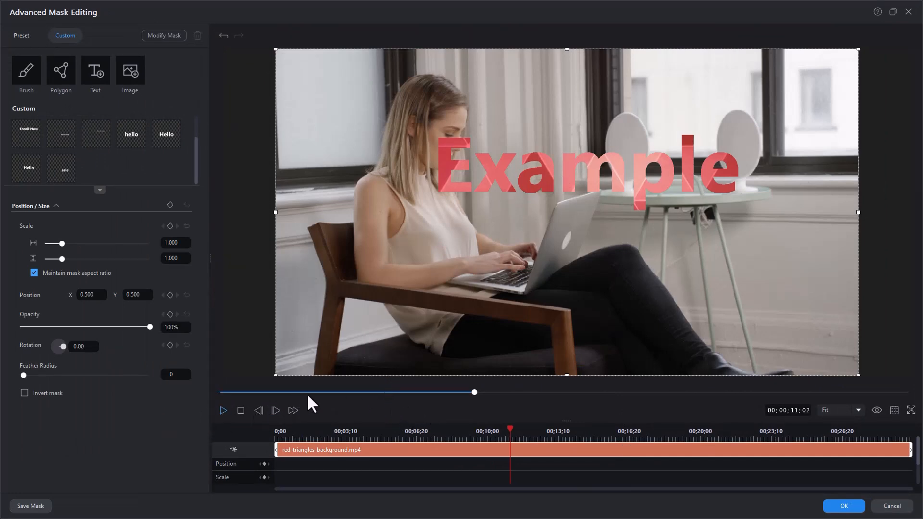
click(224, 410)
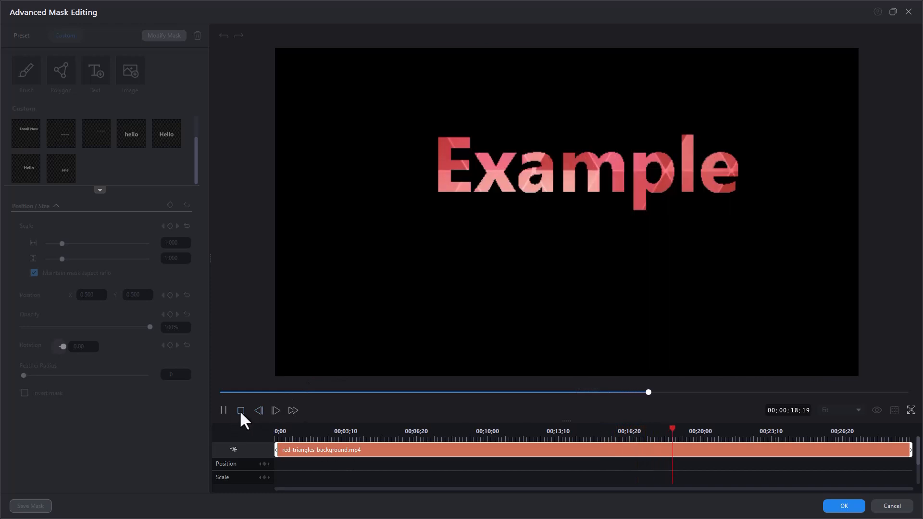
click(240, 410)
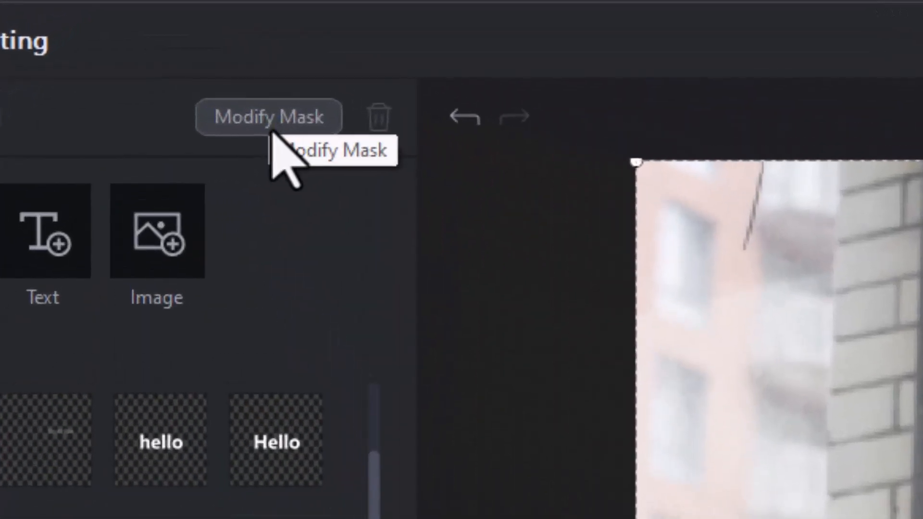
Enlarge the Example text mask to 0.848 scale toward the upper left and apply it
click(271, 132)
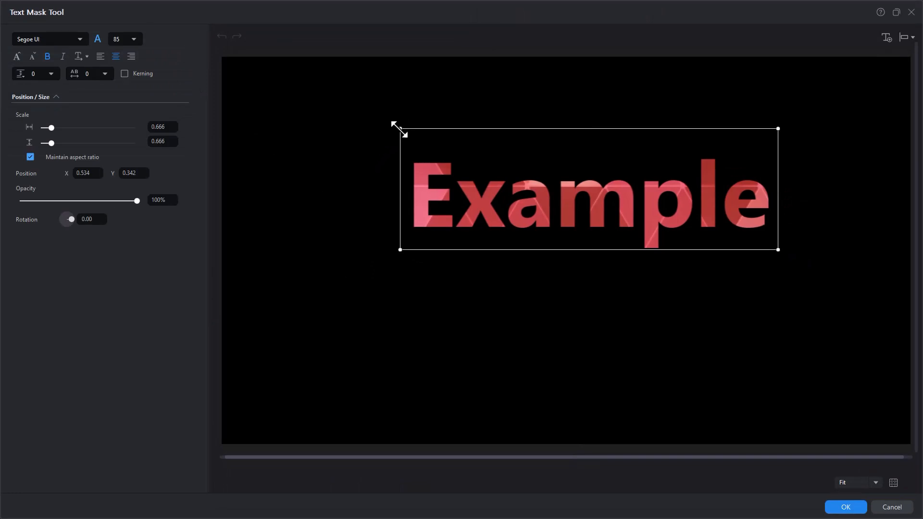
drag(400, 129, 300, 82)
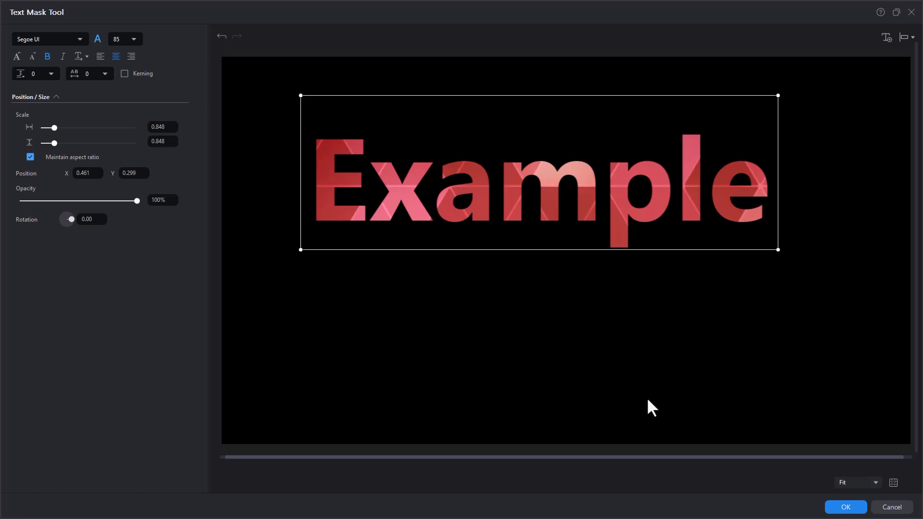
click(841, 508)
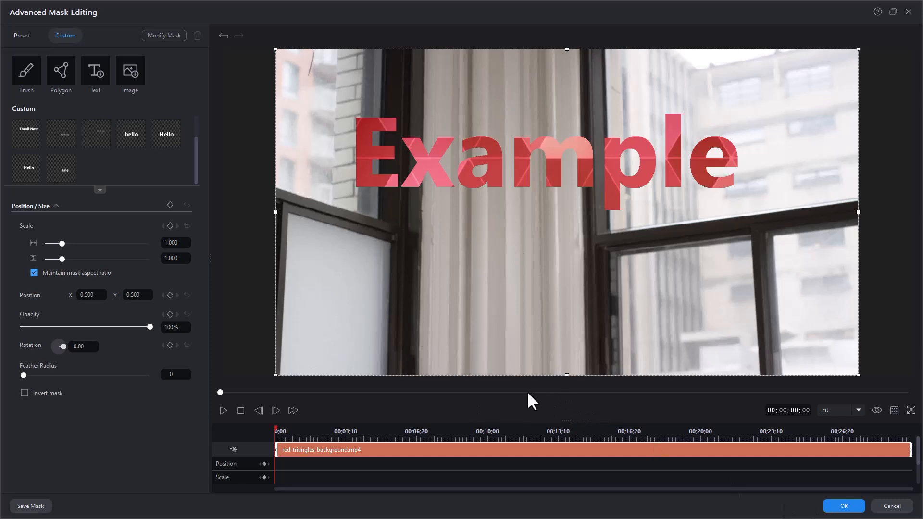
Add Position and Scale keyframes at 0;00 and move the playhead to about 8 seconds
drag(509, 423, 496, 374)
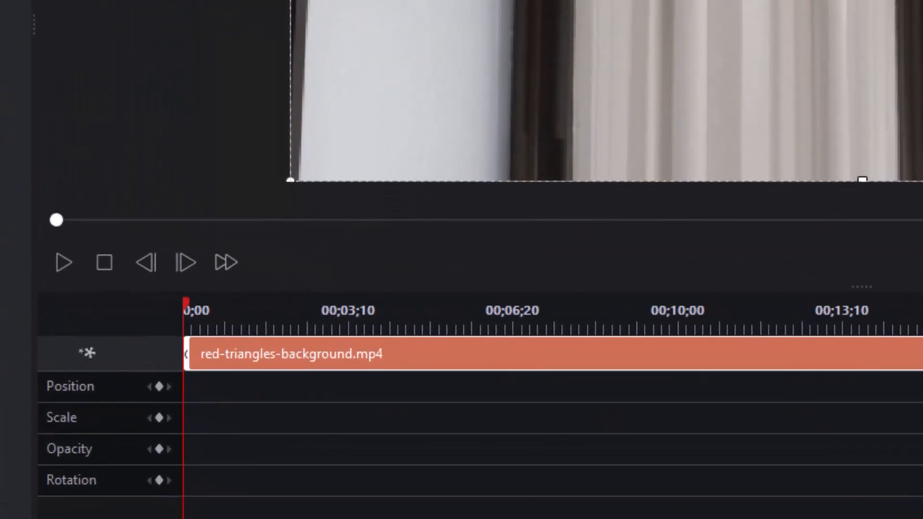
click(158, 387)
click(159, 417)
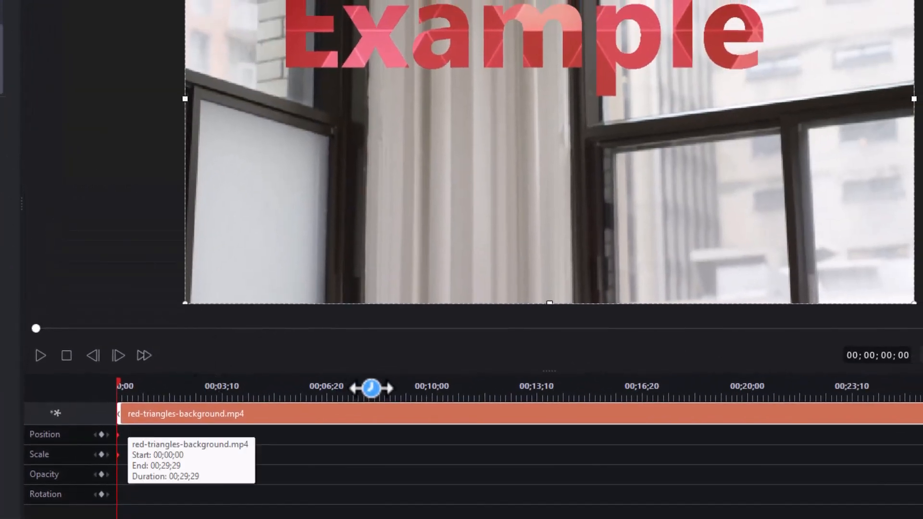
click(488, 387)
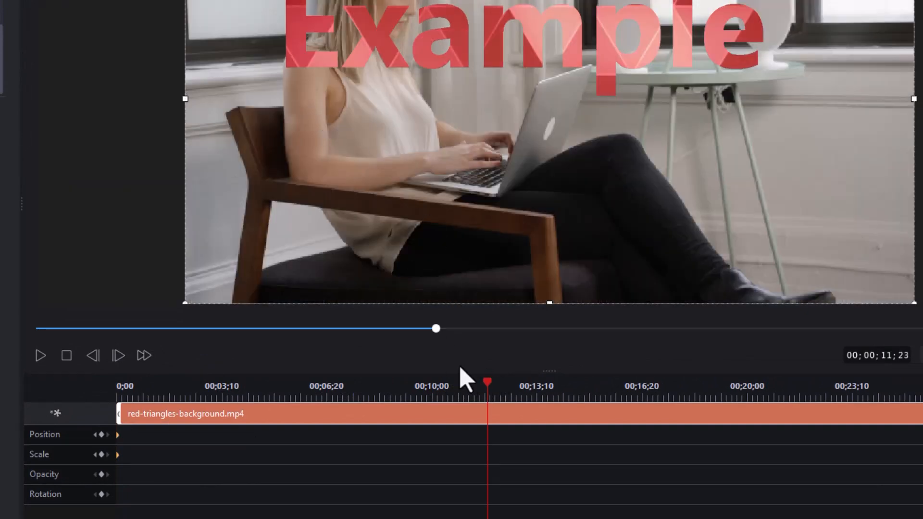
click(389, 385)
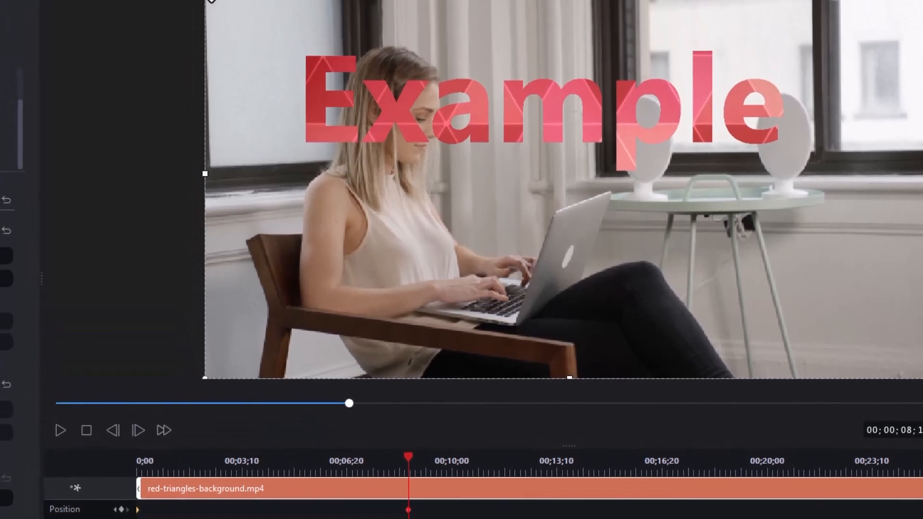
Keyframe the Example mask at 0.627 scale, position 0.687/0.531, preview it, apply, and return to media
drag(212, 5, 340, 100)
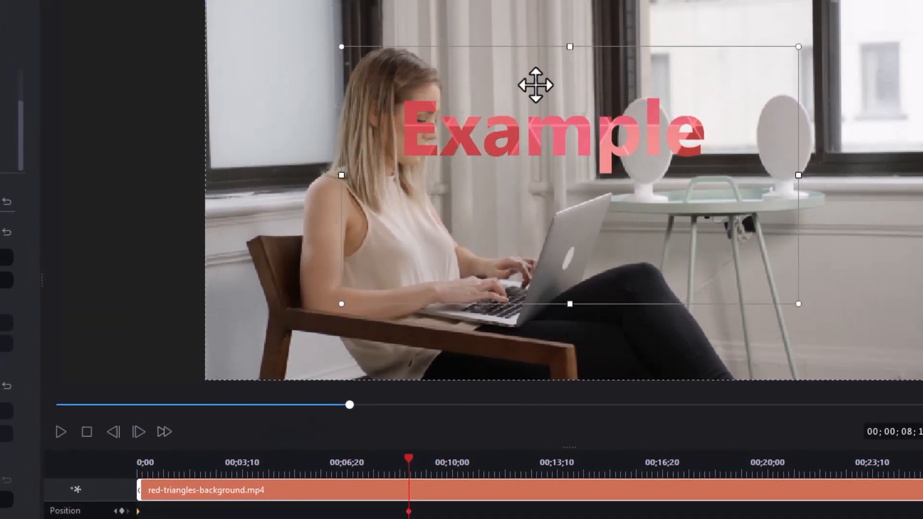
drag(531, 82, 662, 100)
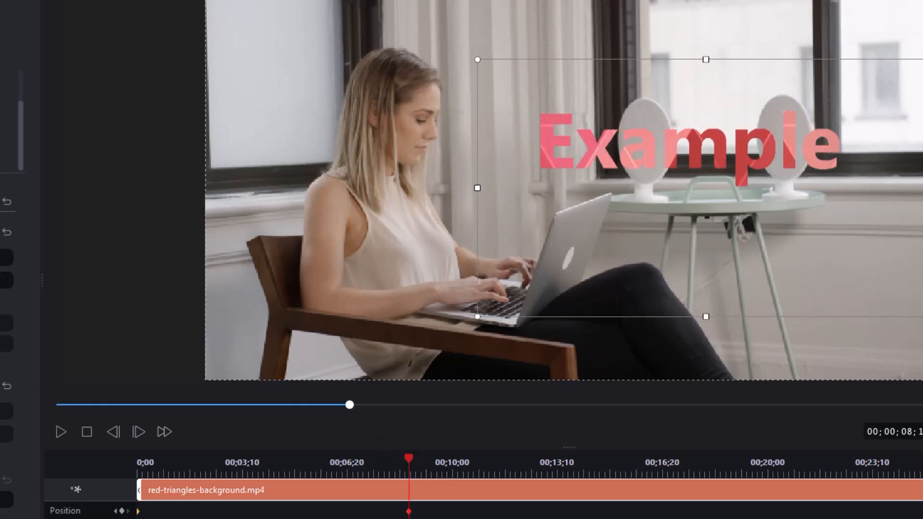
drag(349, 405, 56, 405)
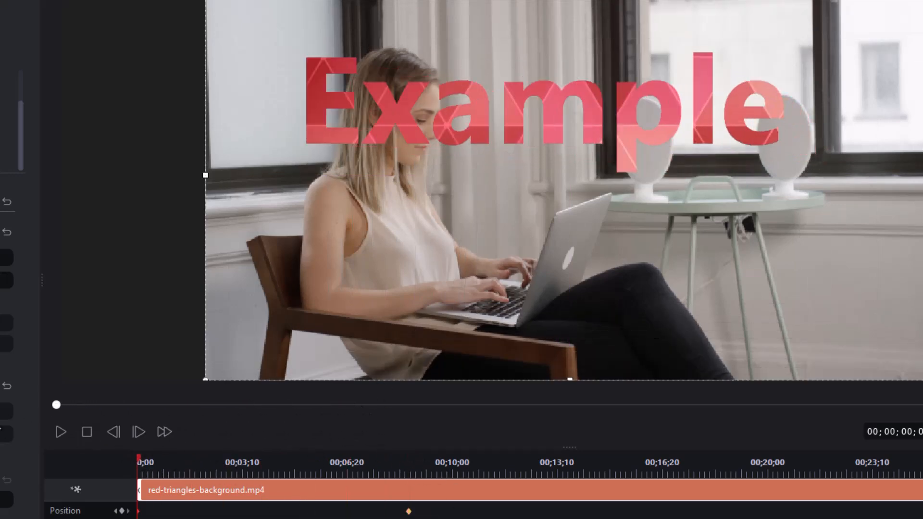
click(61, 432)
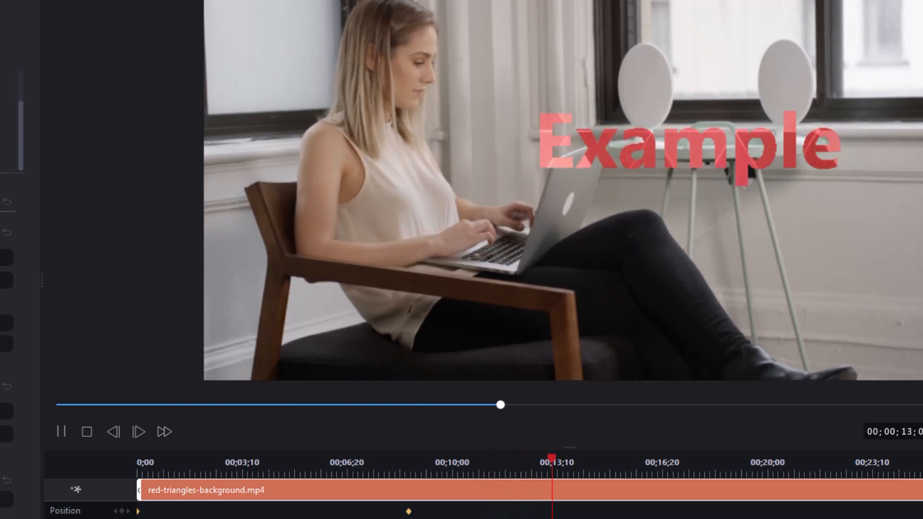
key(space)
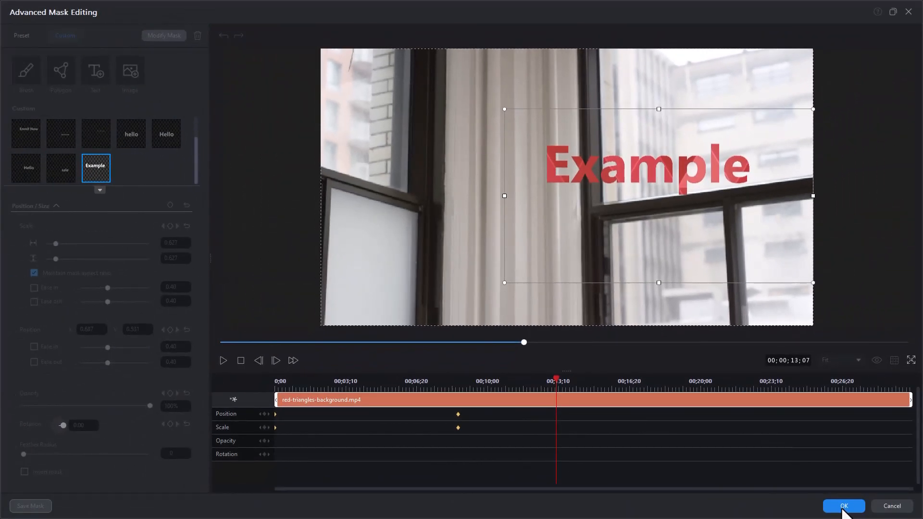
click(842, 508)
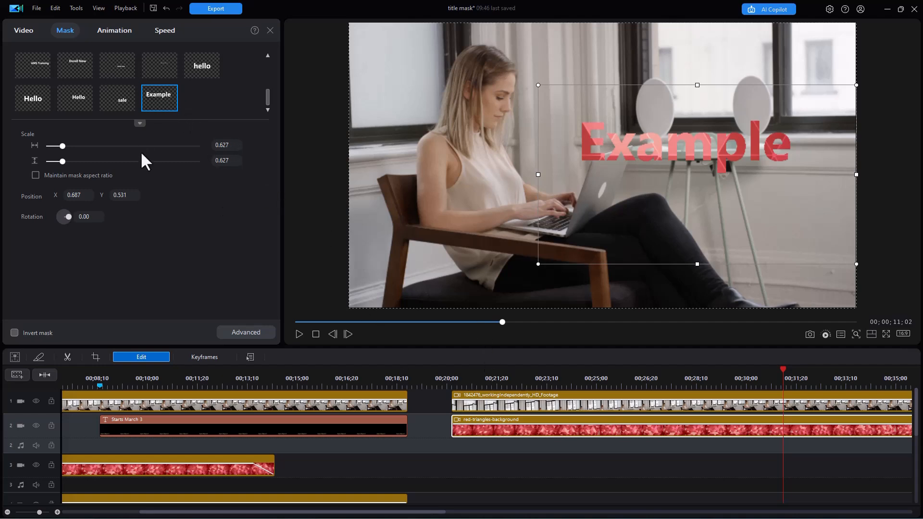
click(270, 30)
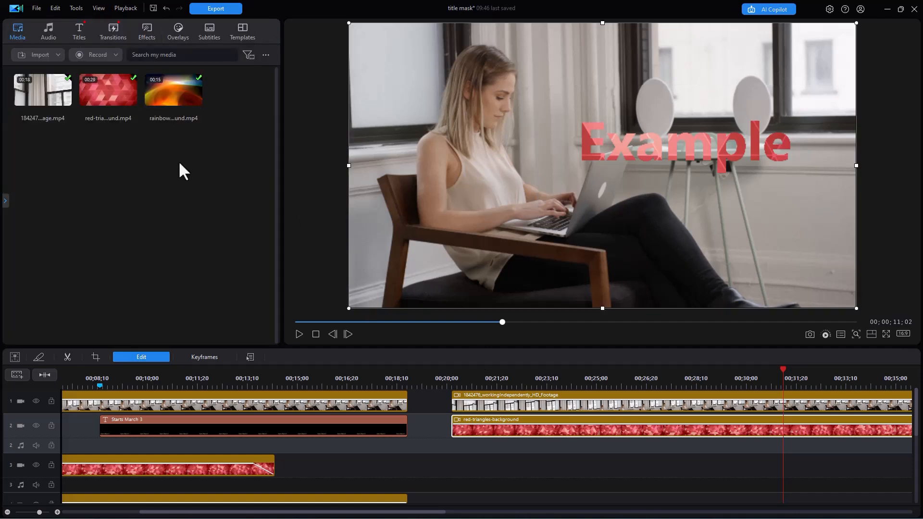
Put the rainbow-waves clip on track 3 and open its Advanced Mask Editing window
drag(174, 94, 519, 480)
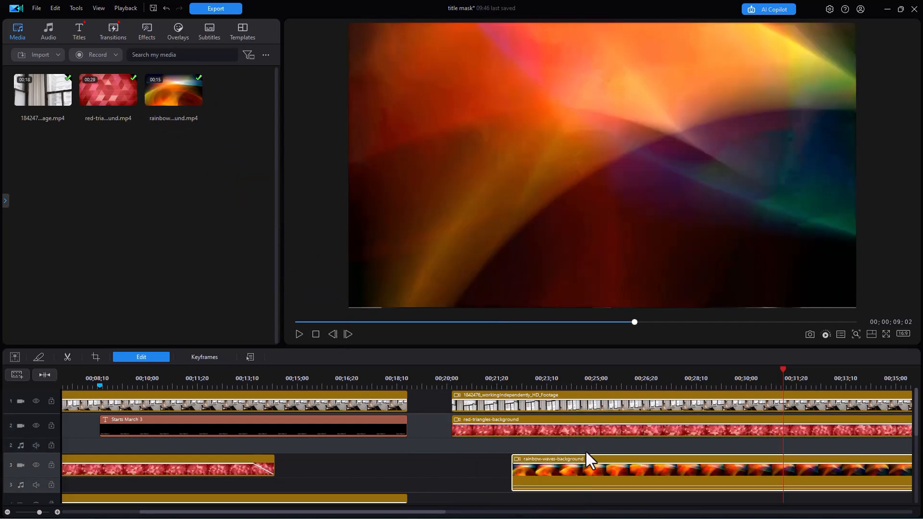
click(142, 357)
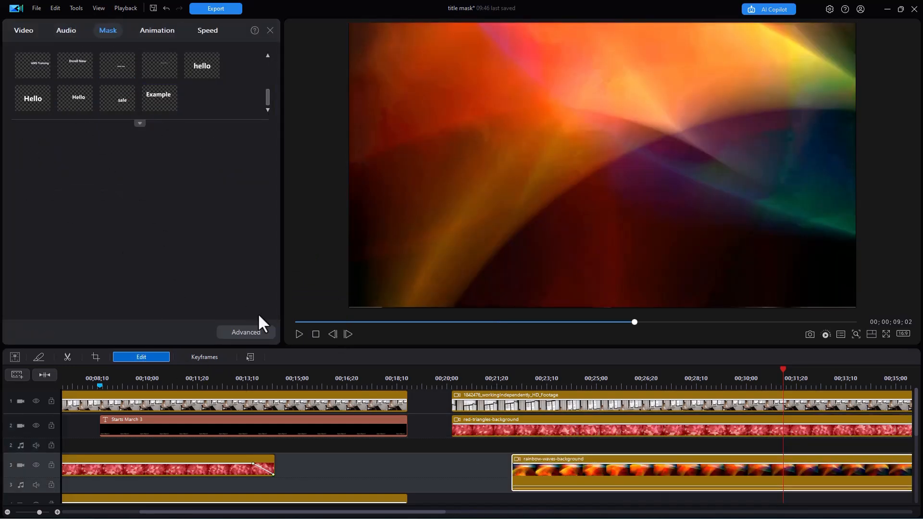
click(246, 331)
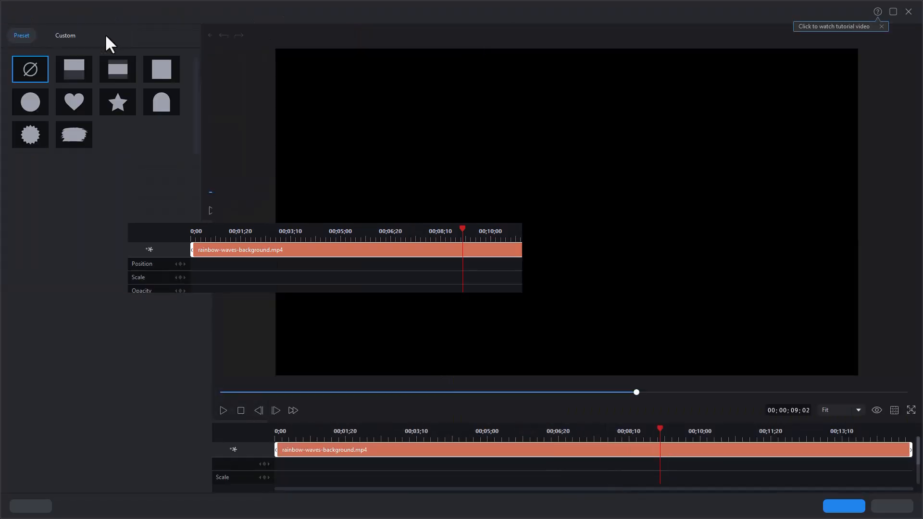
Create a custom text mask reading 'One', shrunk to about a third
click(59, 36)
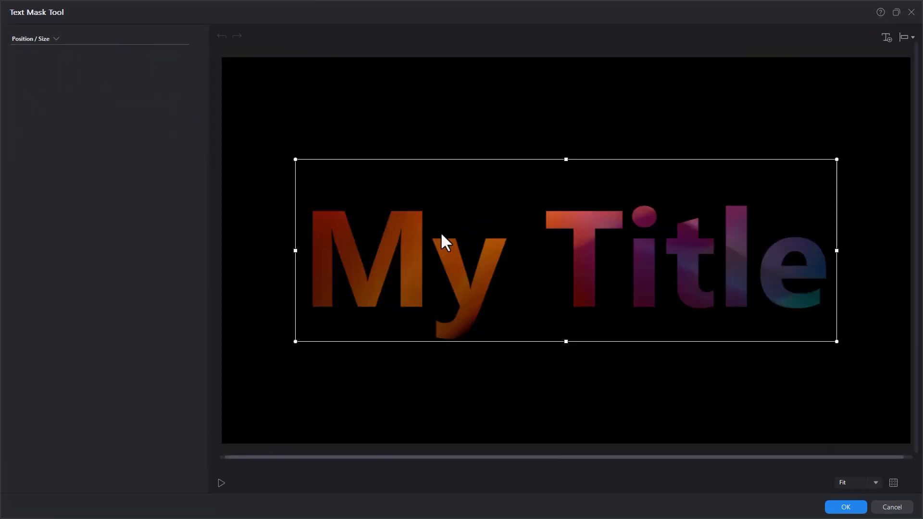
double_click(754, 214)
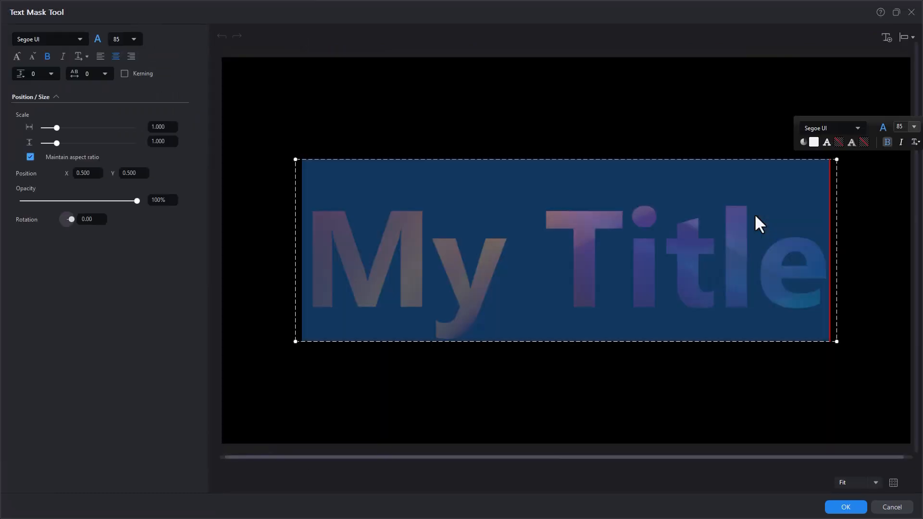
text(One)
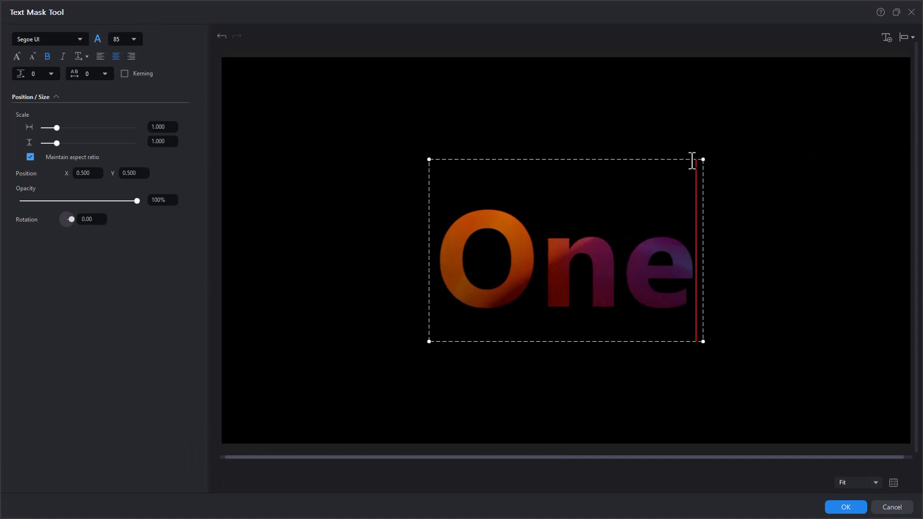
drag(702, 161, 540, 274)
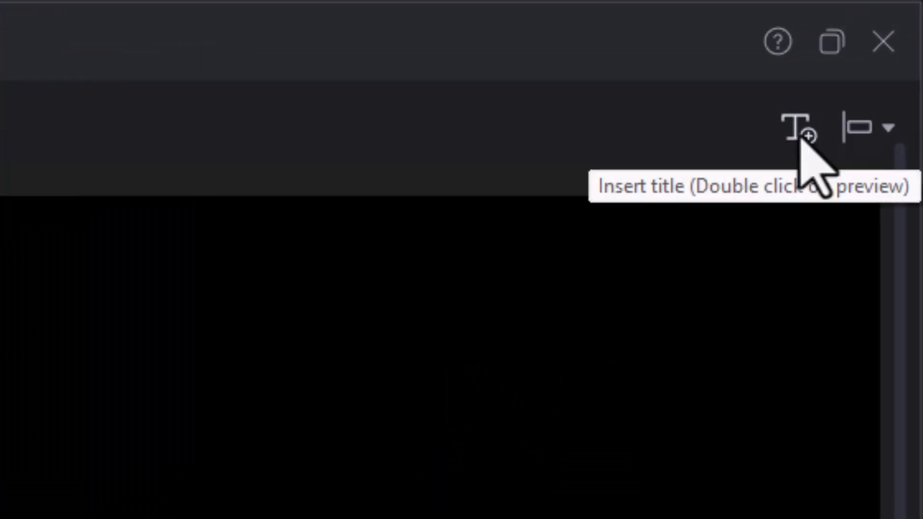
Add a smaller 'Two' text line just below One and select it for reformatting
click(800, 136)
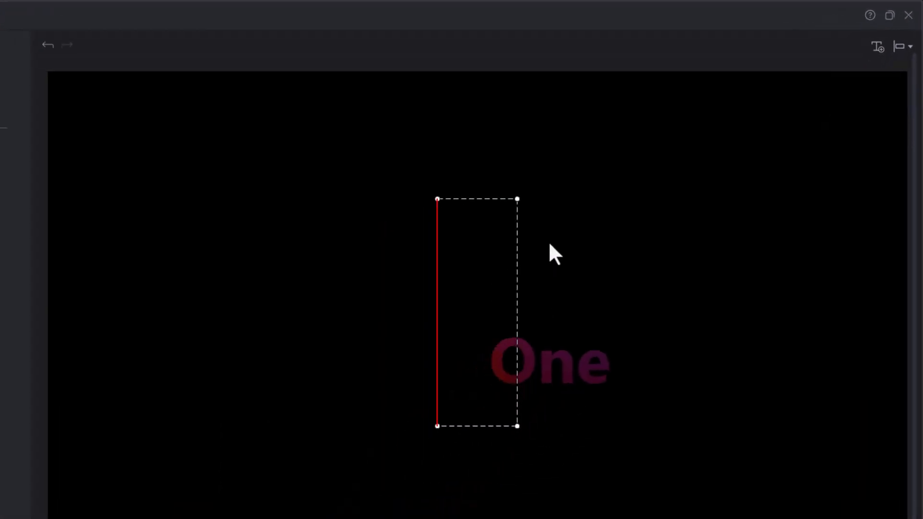
text(Two)
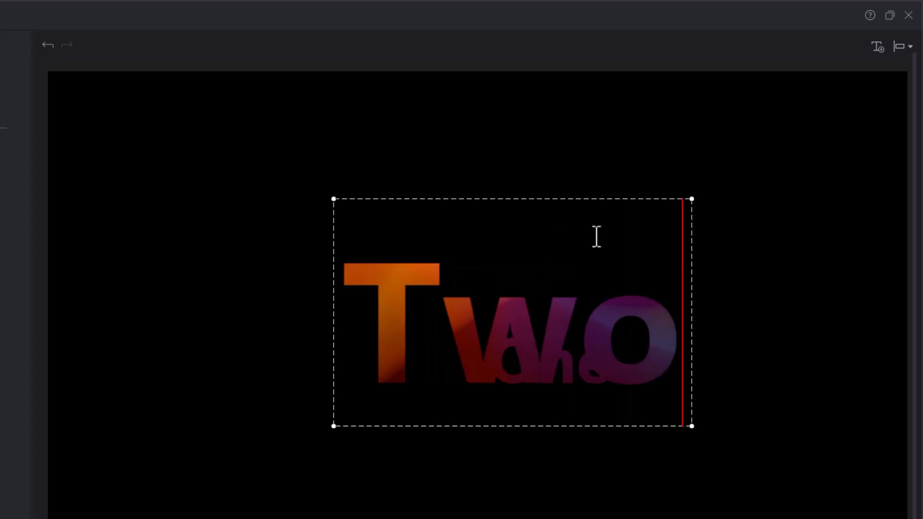
drag(330, 200, 553, 313)
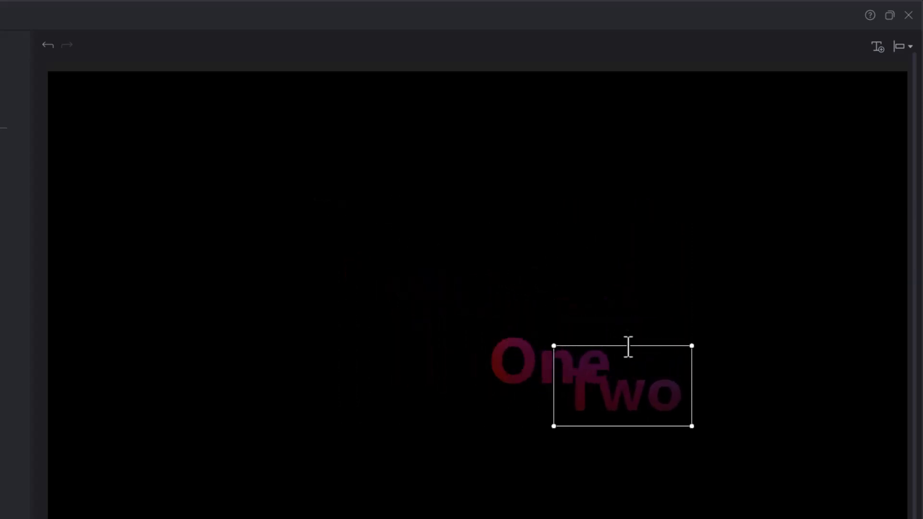
drag(628, 344, 614, 371)
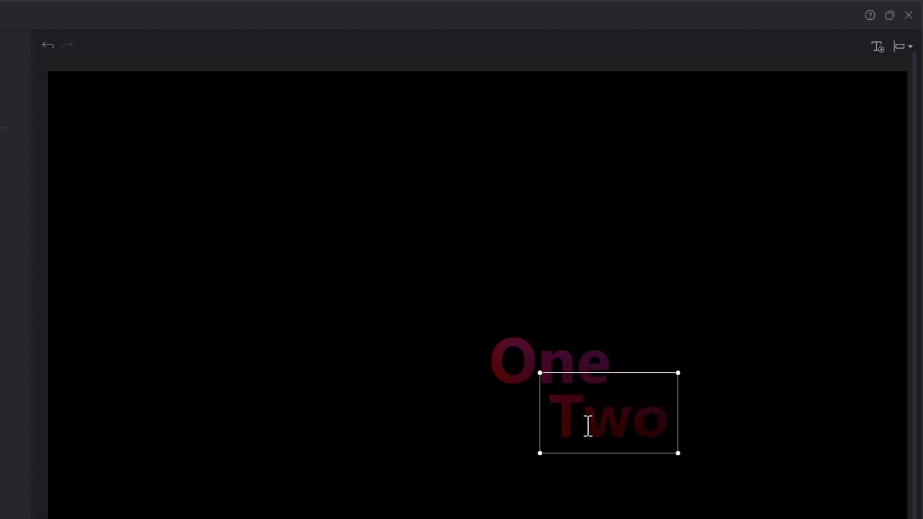
drag(552, 412, 702, 417)
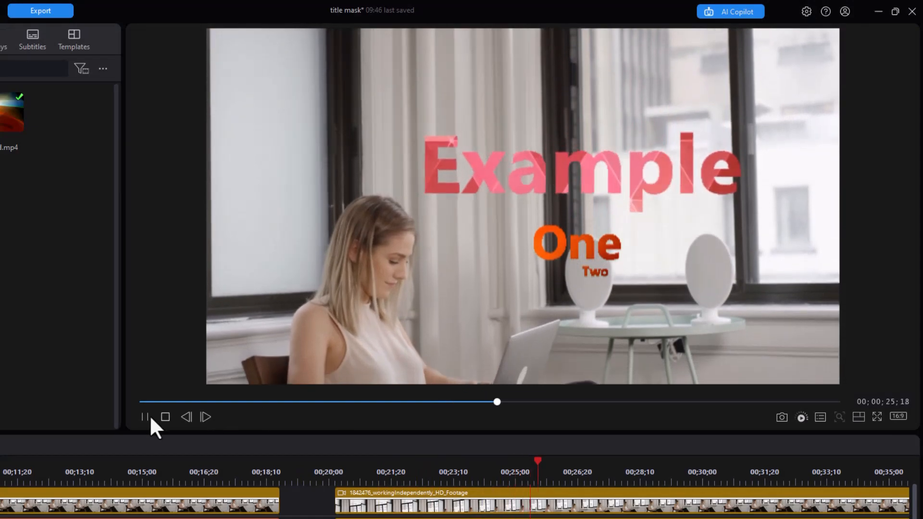
Stop playback and drag the rainbow-waves One/Two text up to the top-right corner, above 'Example'
click(145, 416)
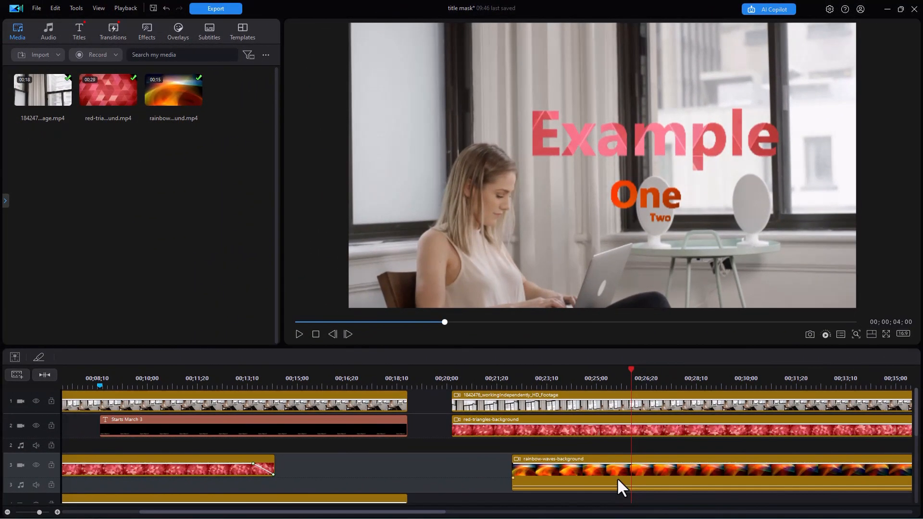
click(616, 477)
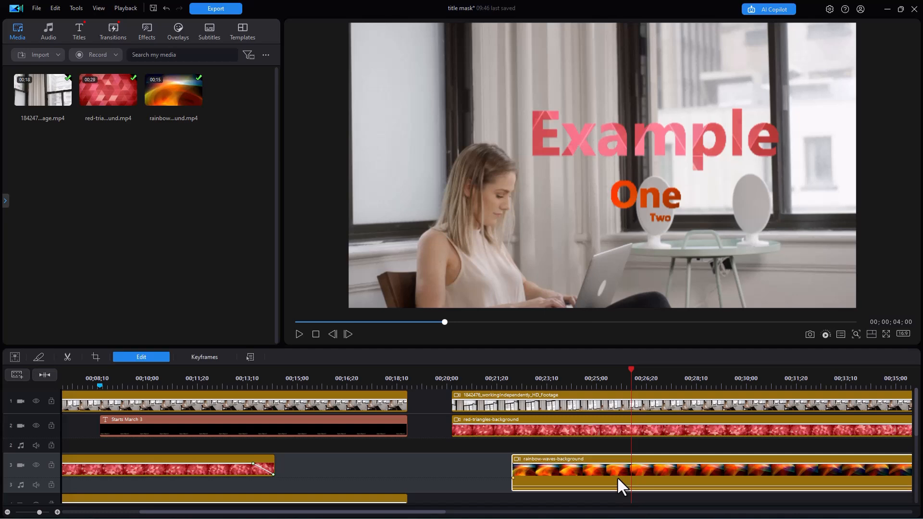
drag(484, 159, 565, 30)
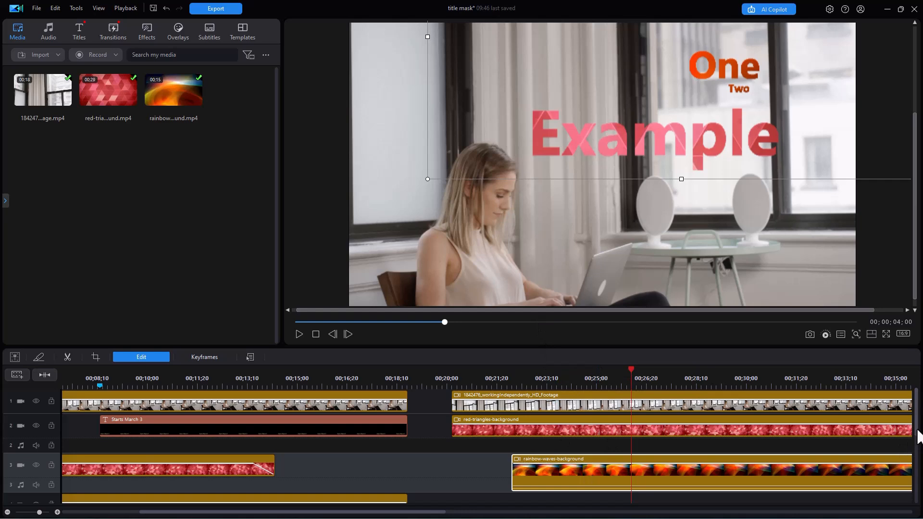
Move the rainbow-waves clip from track 3 down to track 4 and reveal the media folder list
scroll(915, 435, down, 1)
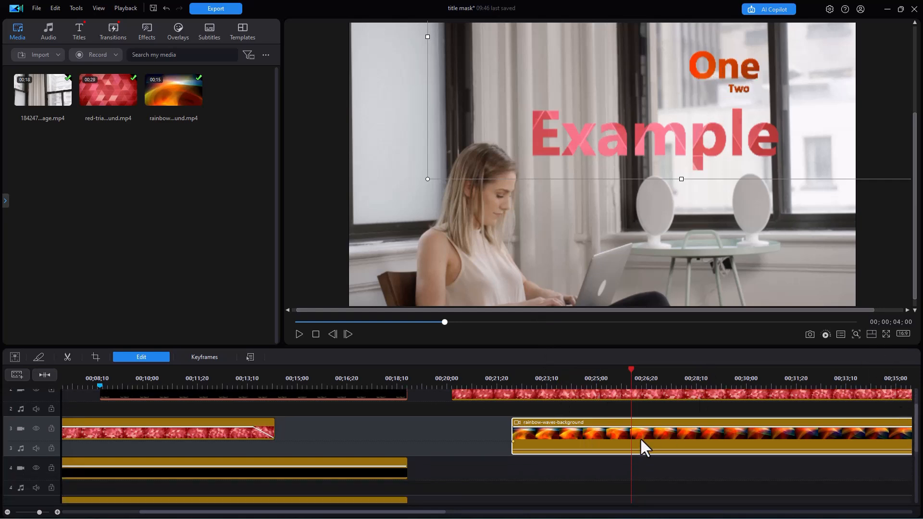
drag(573, 443, 570, 468)
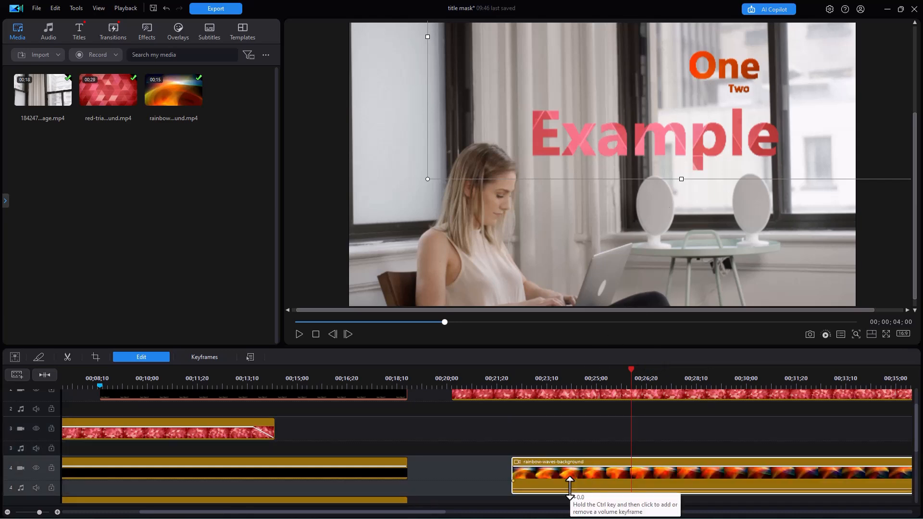
click(5, 199)
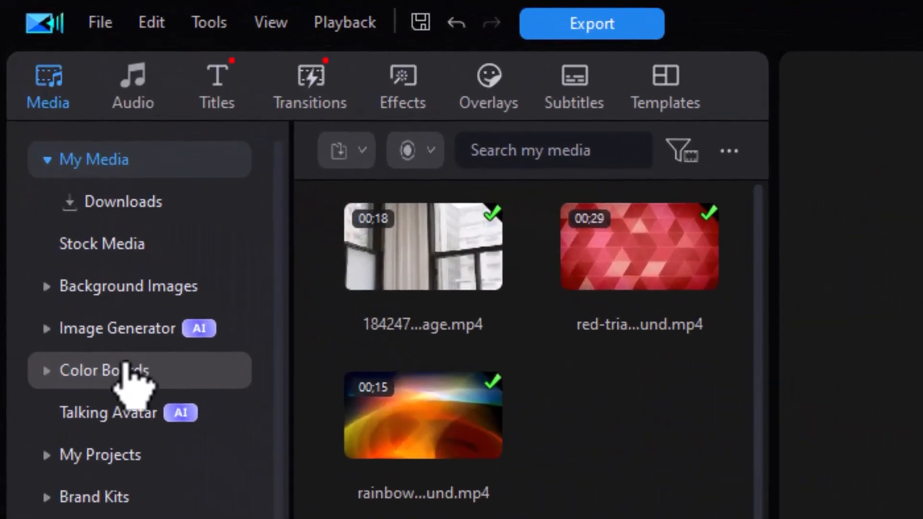
Place the pale-yellow solid colour board on track 3, spanning 00:22 to 00:35
click(44, 135)
click(129, 371)
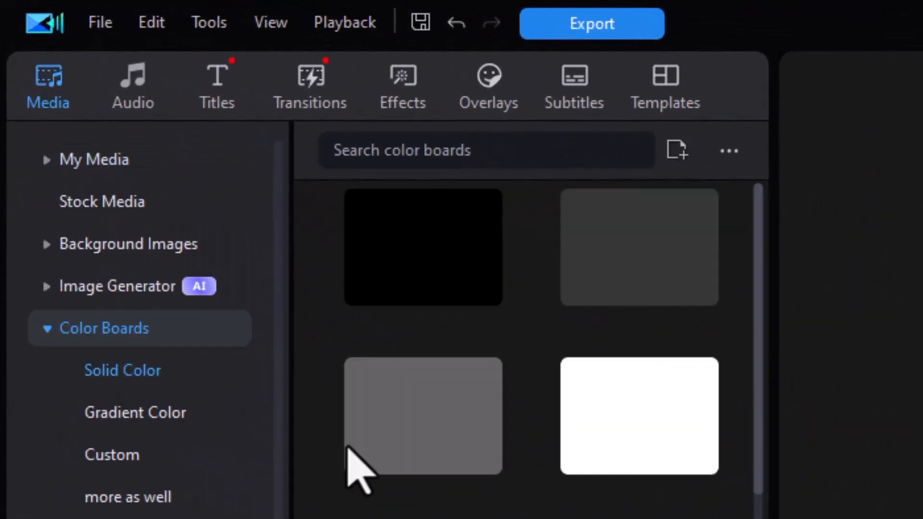
scroll(720, 418, down, 10)
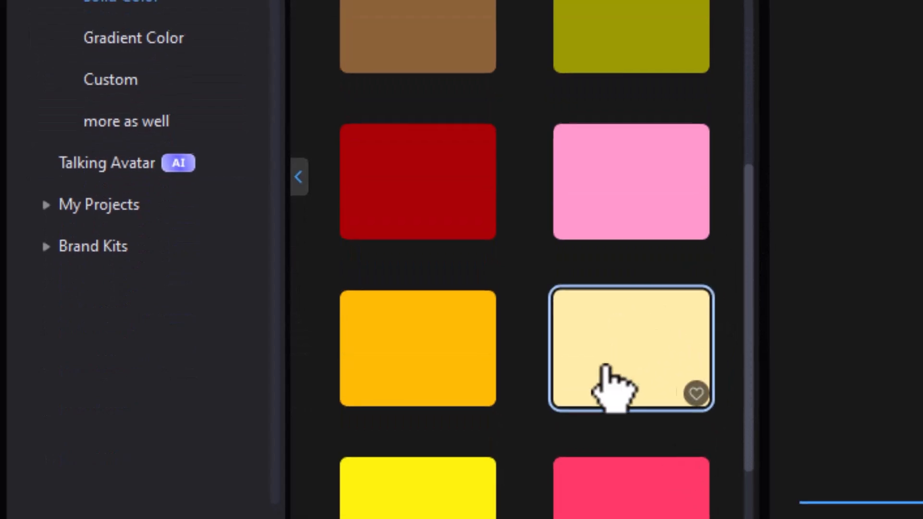
drag(606, 372, 841, 435)
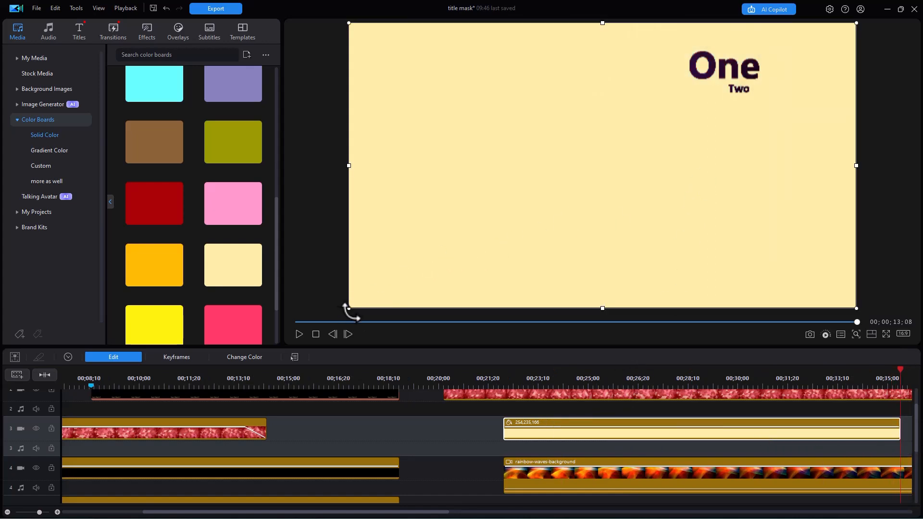
Resize the cream board by its corner handles into a tight box behind the top-right One/Two text
drag(348, 308, 682, 84)
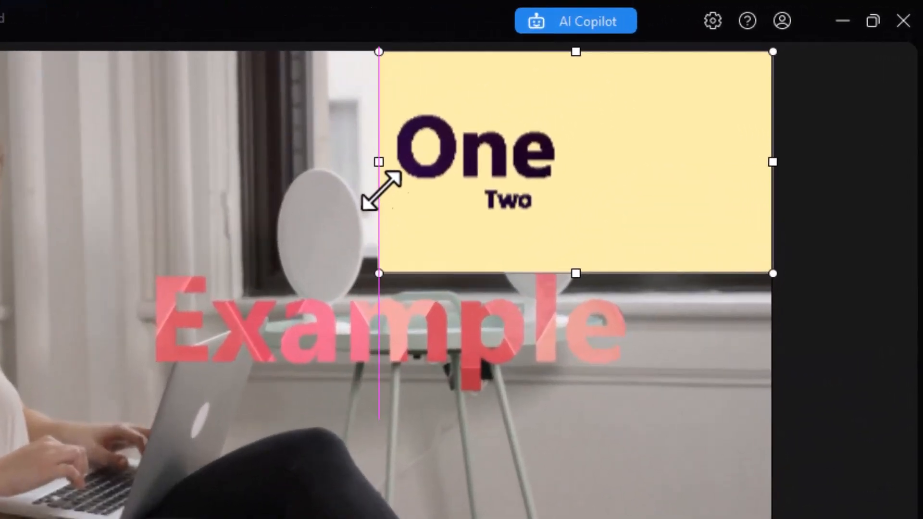
drag(379, 190, 381, 188)
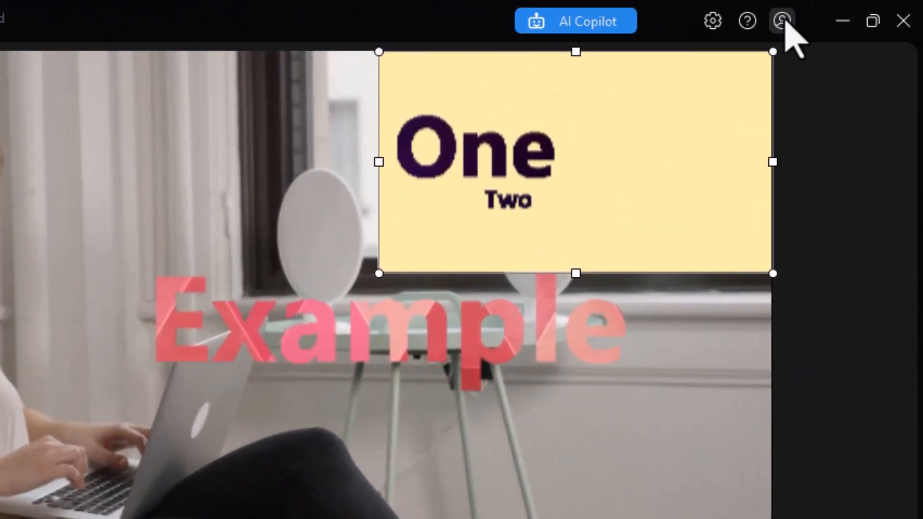
drag(771, 56, 589, 107)
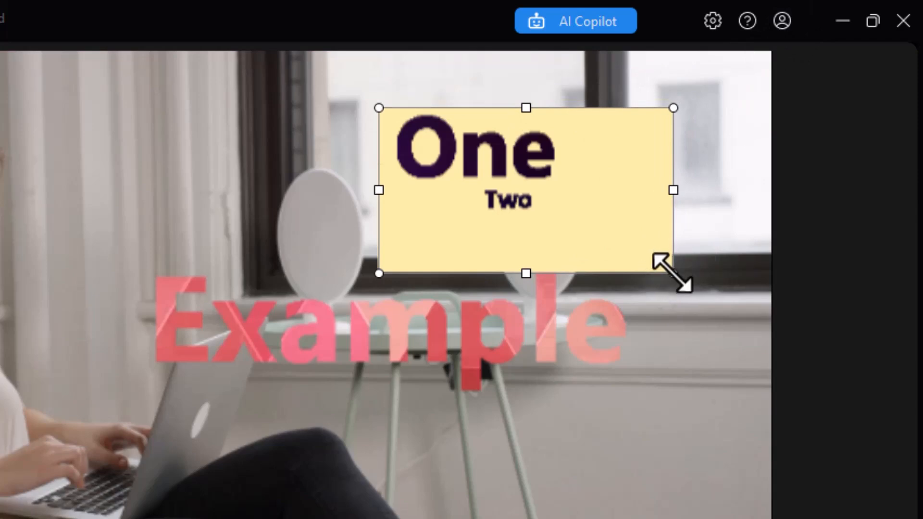
drag(669, 267, 607, 184)
drag(591, 167, 571, 162)
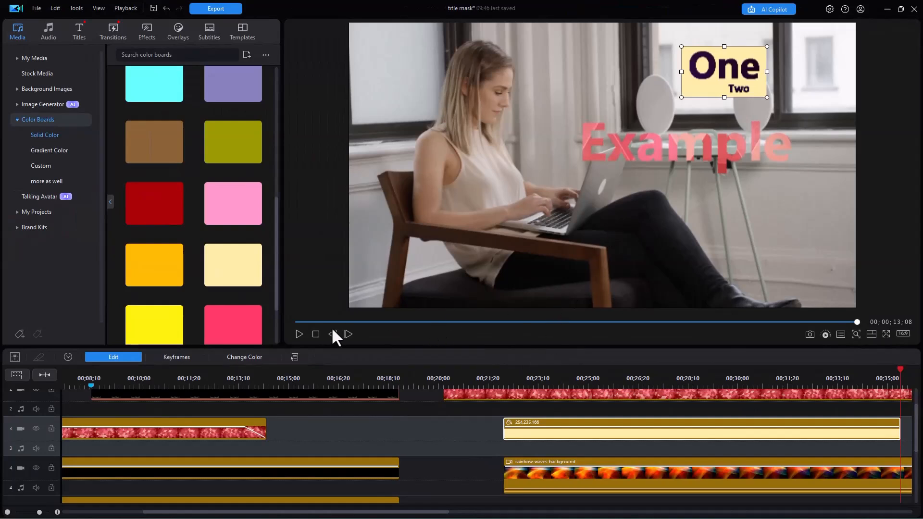
click(299, 334)
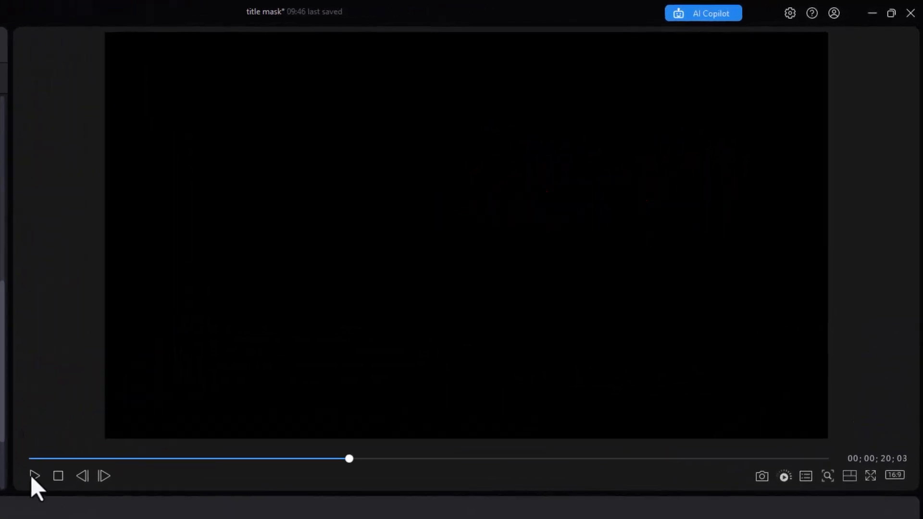
click(33, 476)
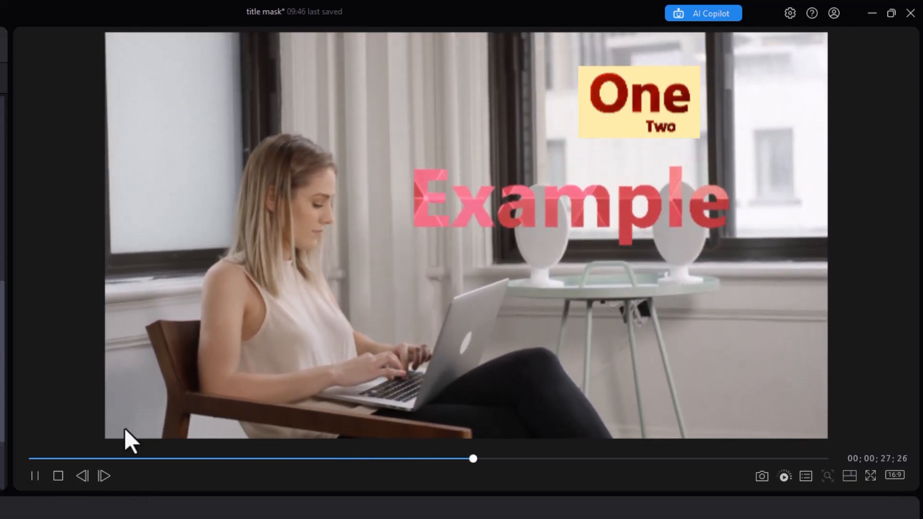
key(space)
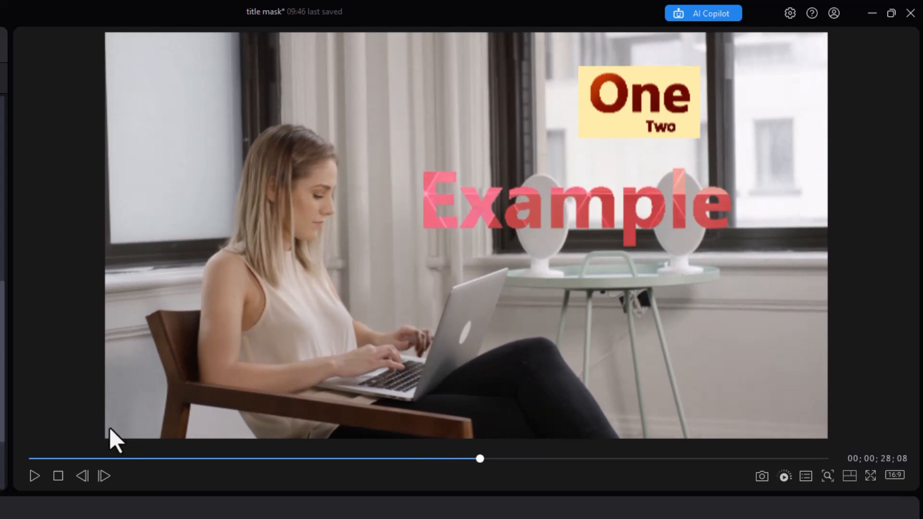